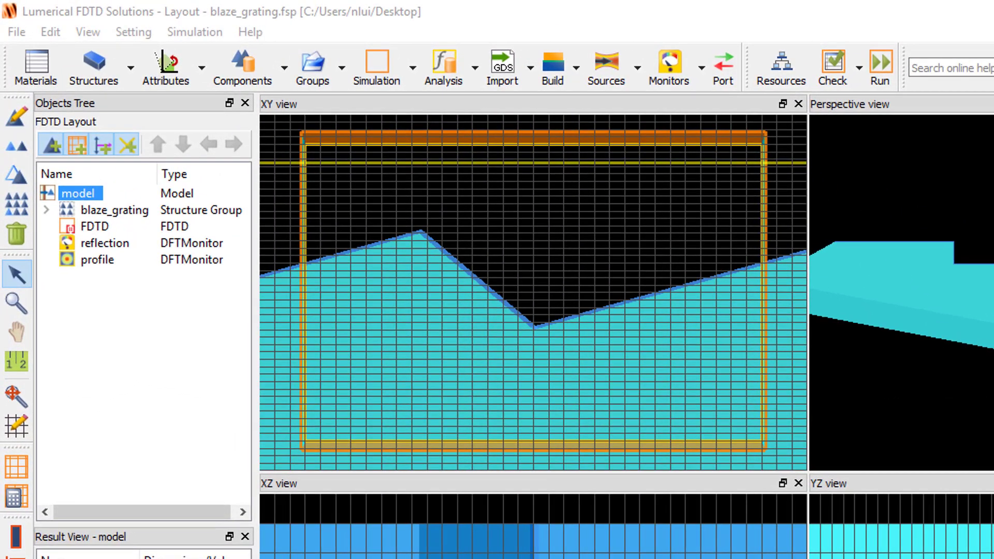
Add a plane wave source named 'source' to the grating layout and open its edit dialog.
drag(171, 214, 296, 210)
mouse_move(255, 183)
mouse_down()
mouse_move(305, 212)
mouse_move(258, 247)
mouse_up()
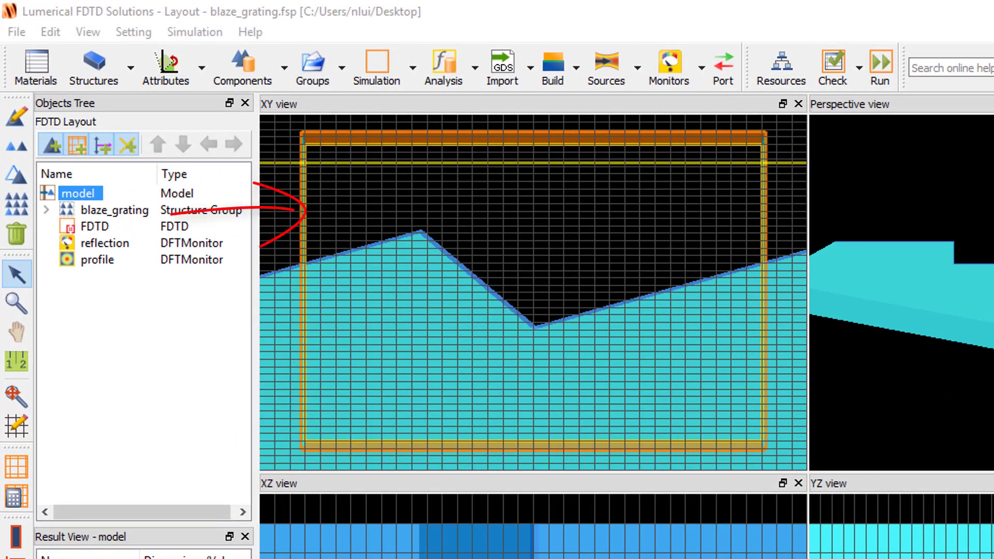
drag(621, 227, 744, 224)
mouse_move(703, 197)
mouse_down()
mouse_move(741, 211)
mouse_move(709, 259)
mouse_up()
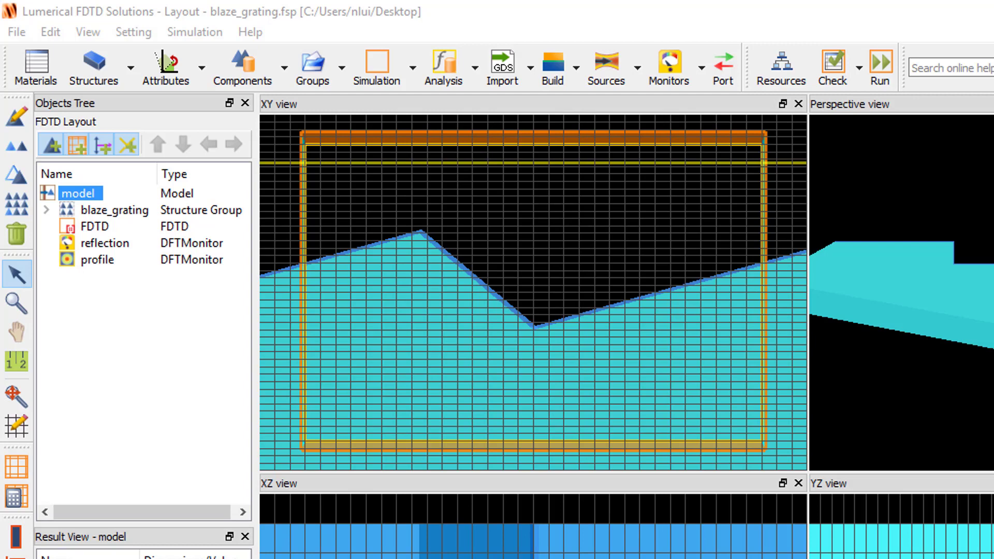
click(638, 75)
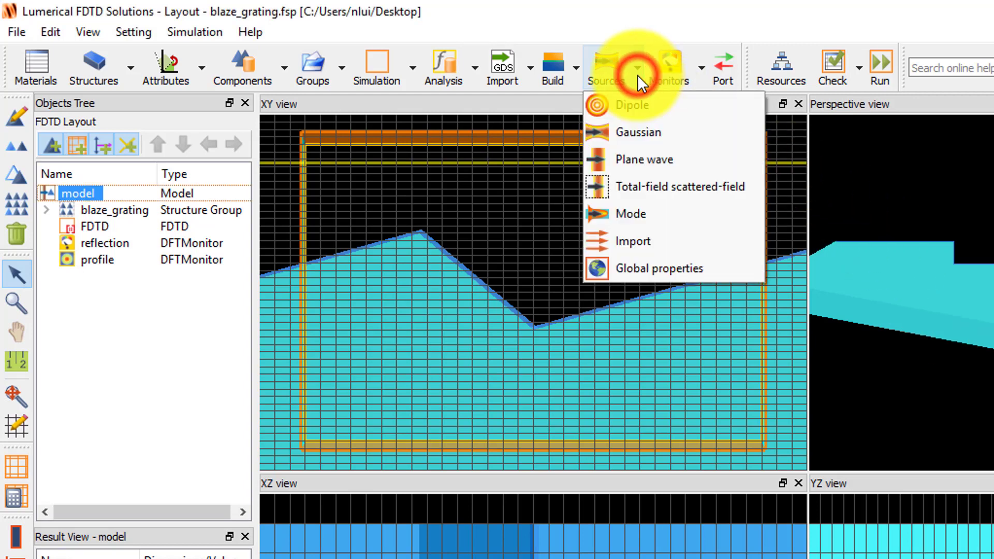
click(704, 169)
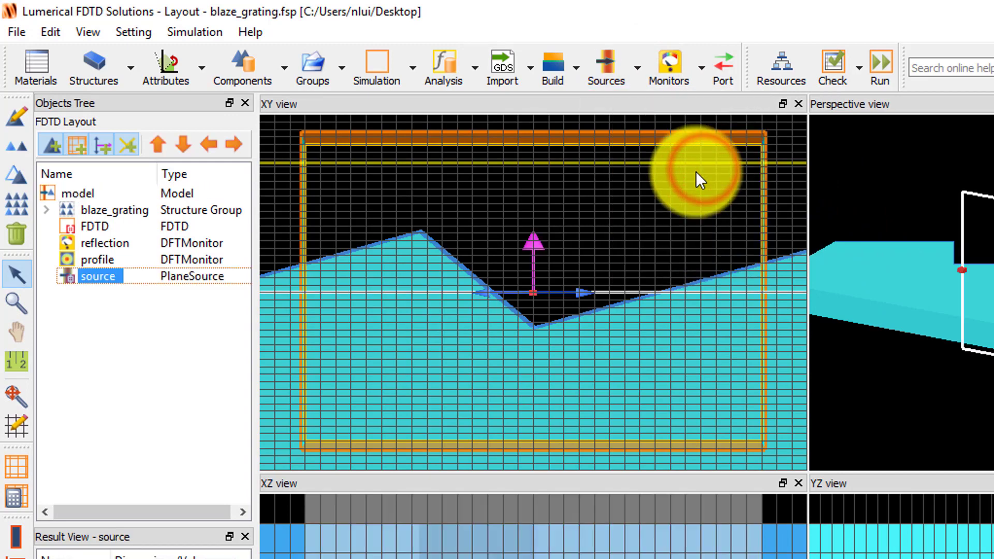
click(8, 122)
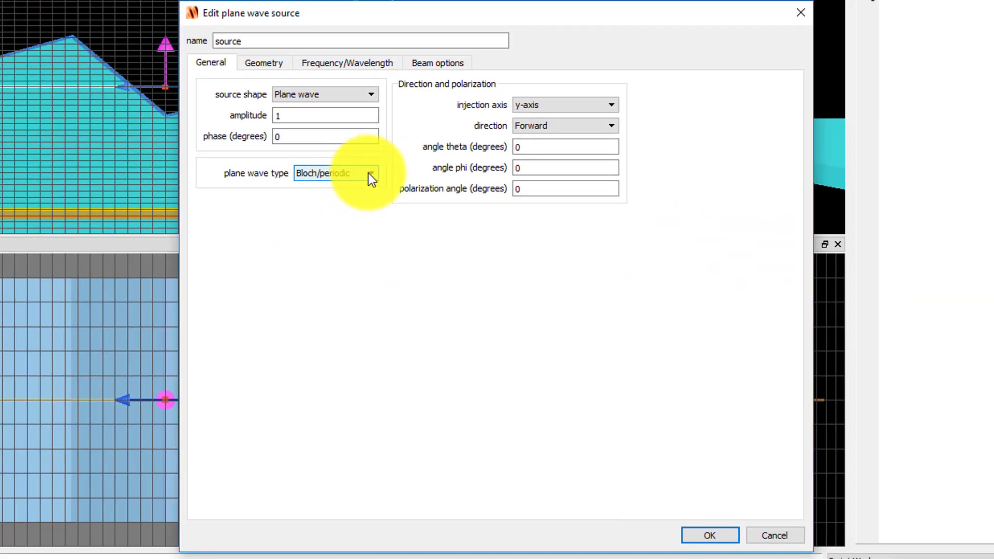
Keep the Bloch/periodic plane wave type and set the injection direction to Backward.
click(370, 174)
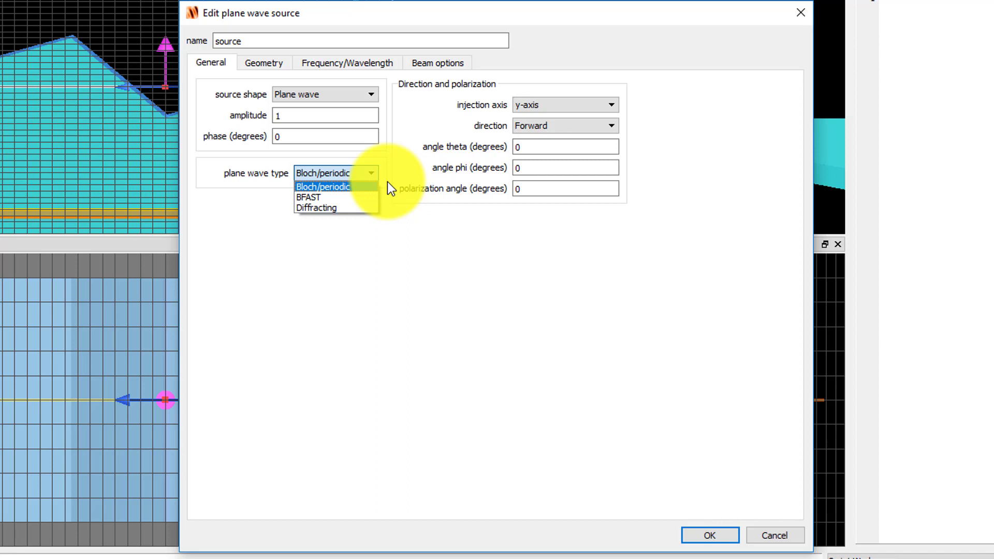
click(387, 182)
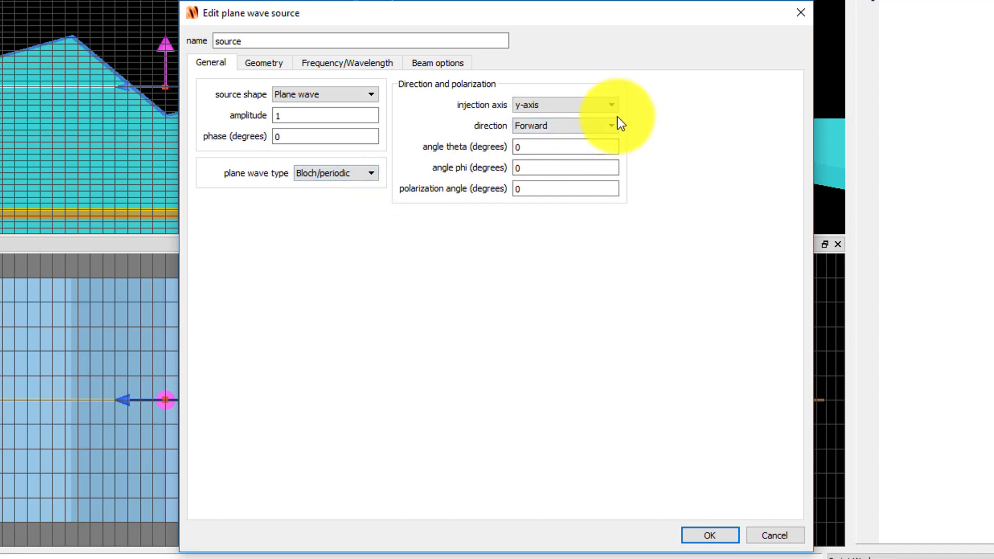
click(617, 129)
click(613, 139)
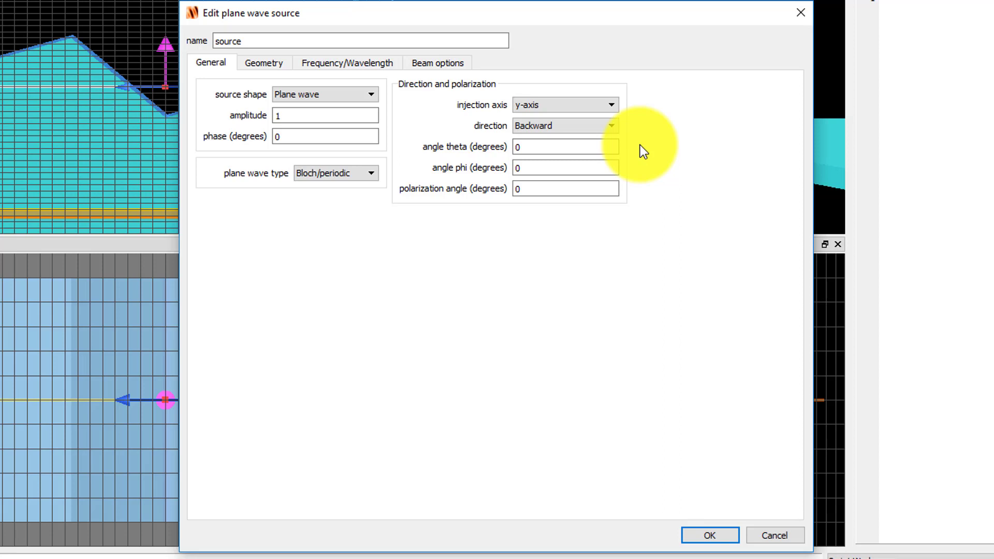
Set the source's angle theta to 15° and polarization angle to 90°.
double_click(568, 148)
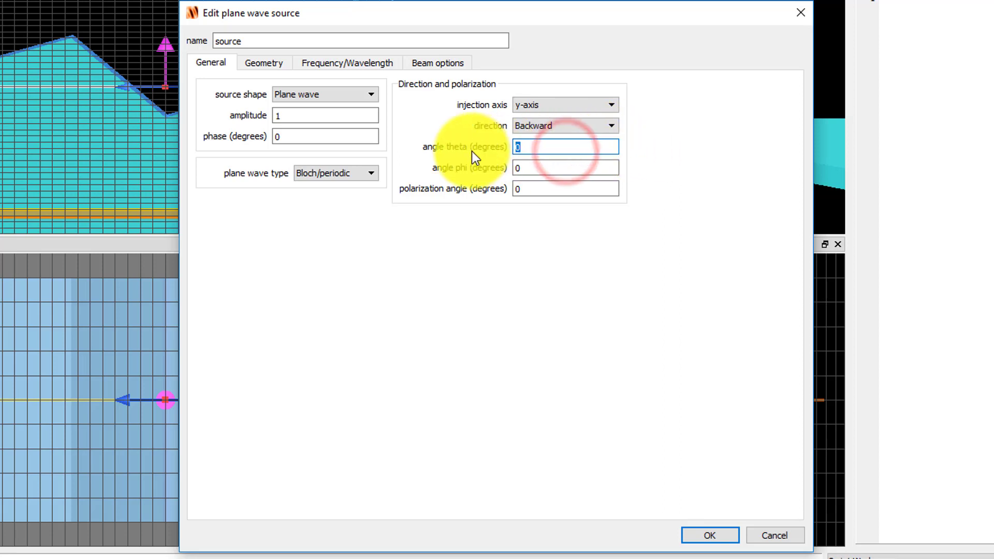
text(15)
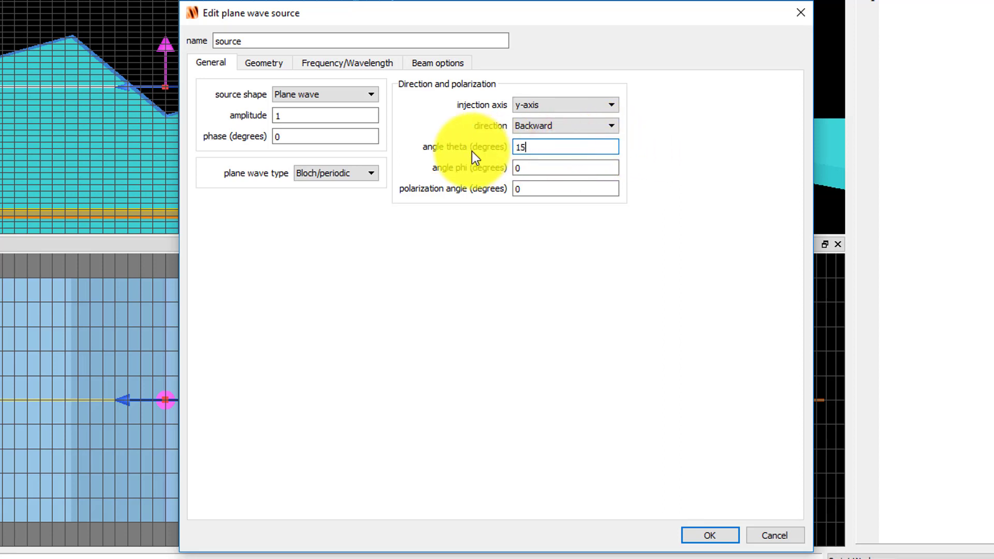
click(533, 189)
text(90)
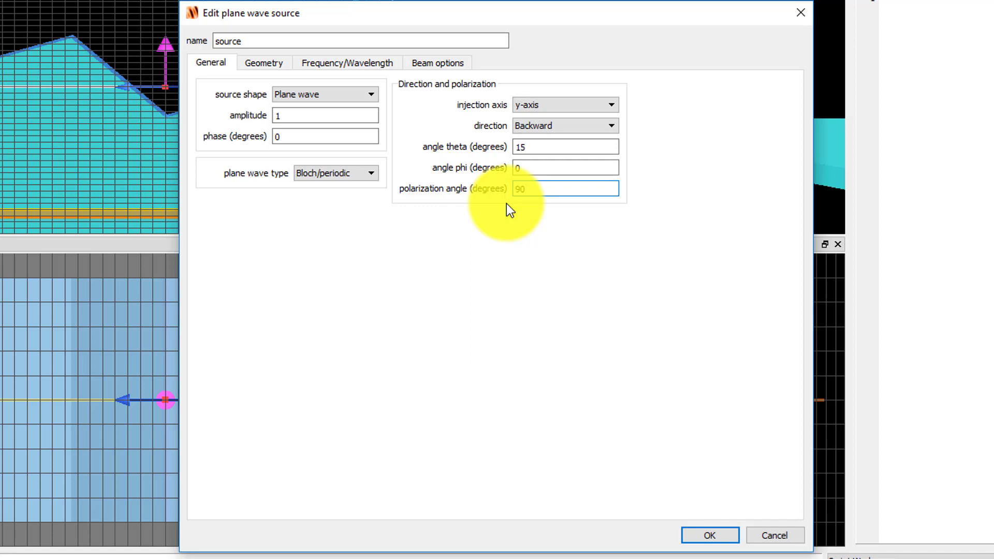
Set the source geometry to an x span of 5 µm and a y position of 2 µm.
click(275, 62)
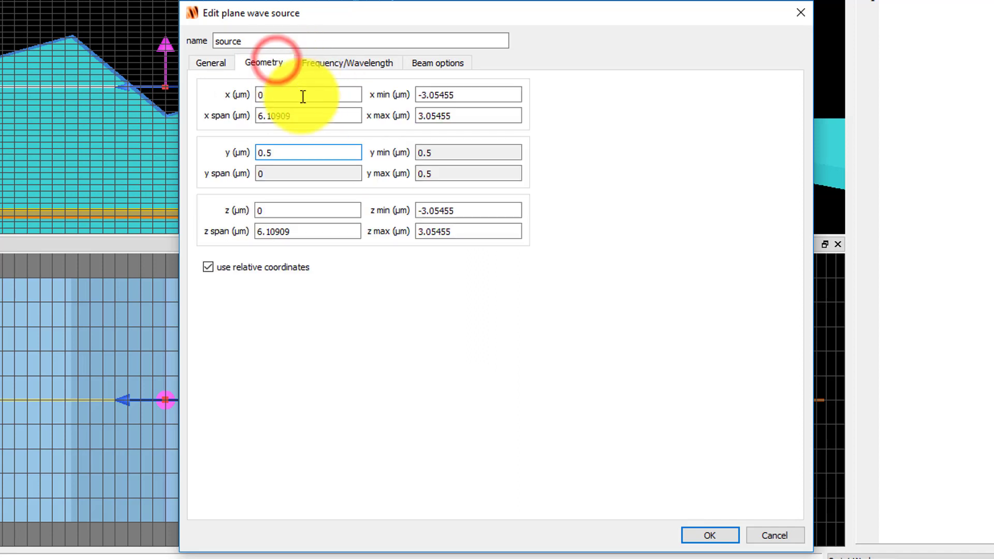
drag(309, 114, 243, 101)
text(5)
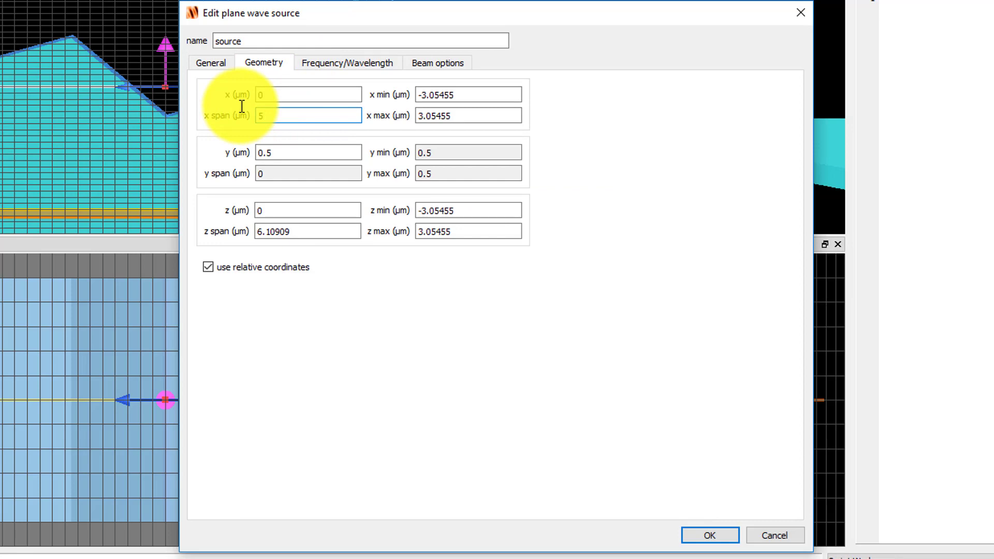
double_click(305, 154)
text(2)
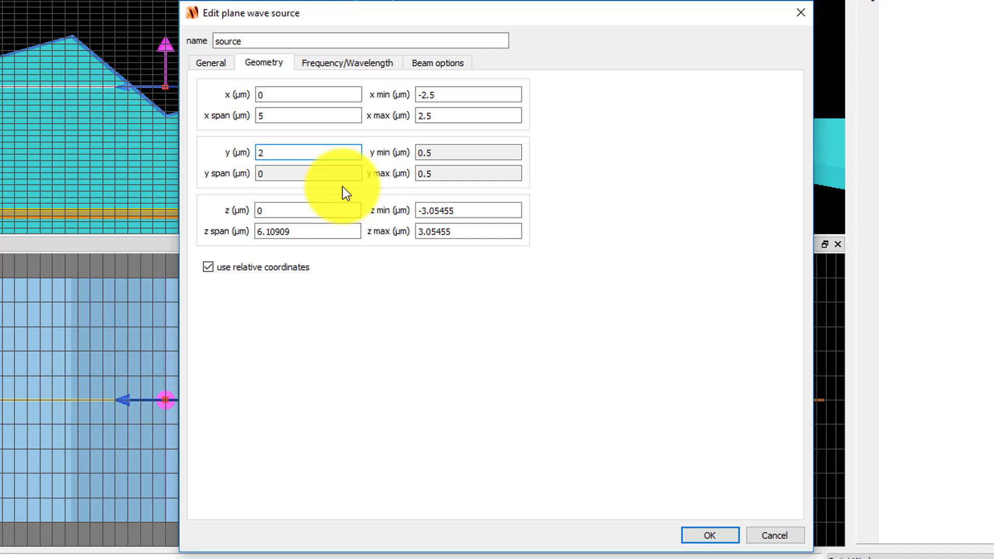
Set the source's wavelength start and stop to 0.8 µm, then check the theta-versus-wavelength beam plot.
click(371, 56)
click(372, 200)
key(BackSpace)
text(8)
click(346, 220)
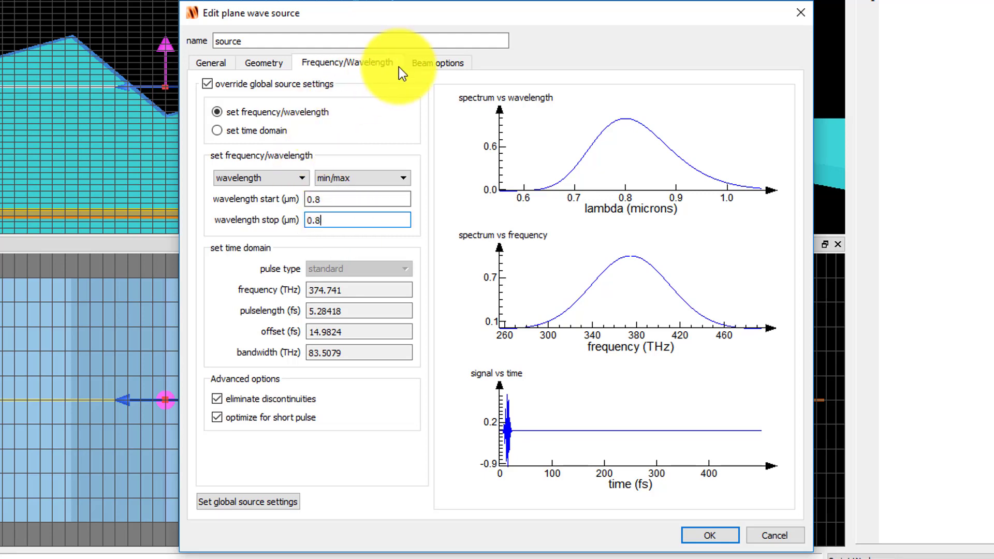
click(421, 61)
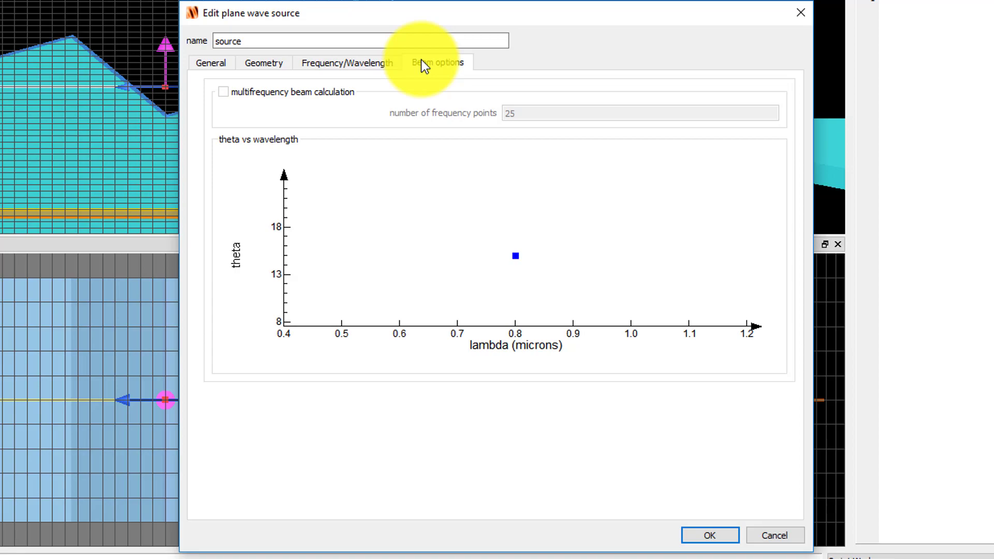
click(727, 534)
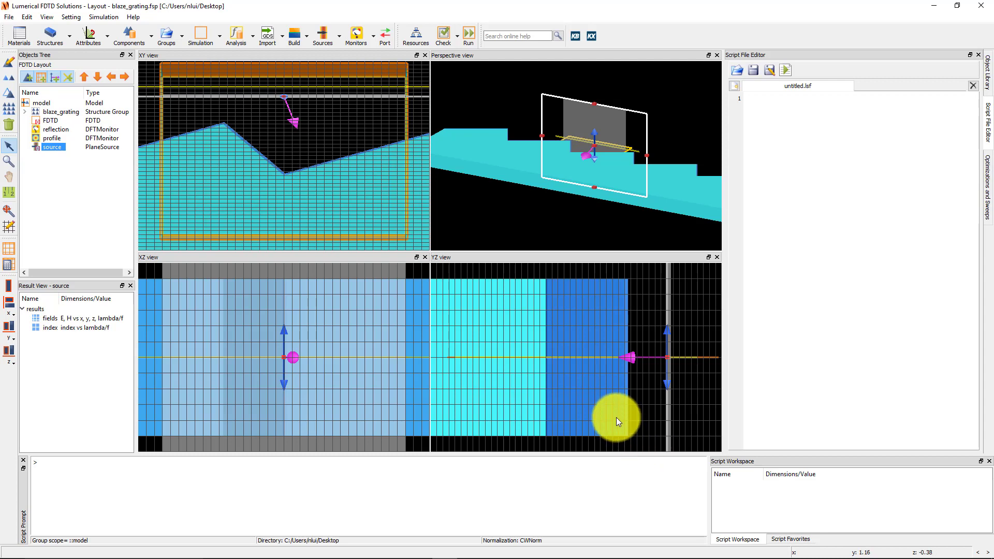
Disable the blaze_grating structure and run the simulation in empty space.
right_click(54, 113)
click(74, 130)
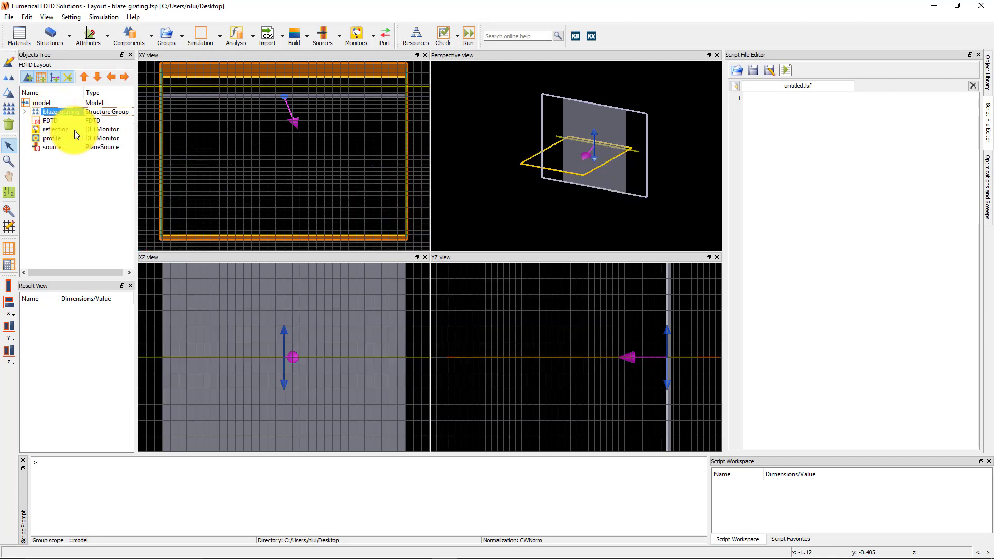
click(468, 40)
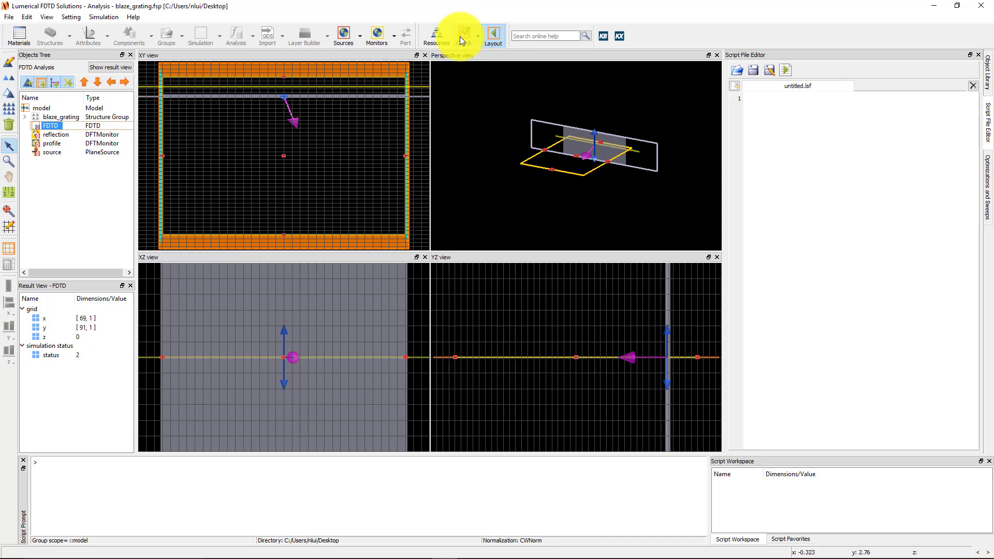
Plot the profile monitor's E field, stepping the component through X and Y to Ez.
right_click(54, 143)
click(125, 167)
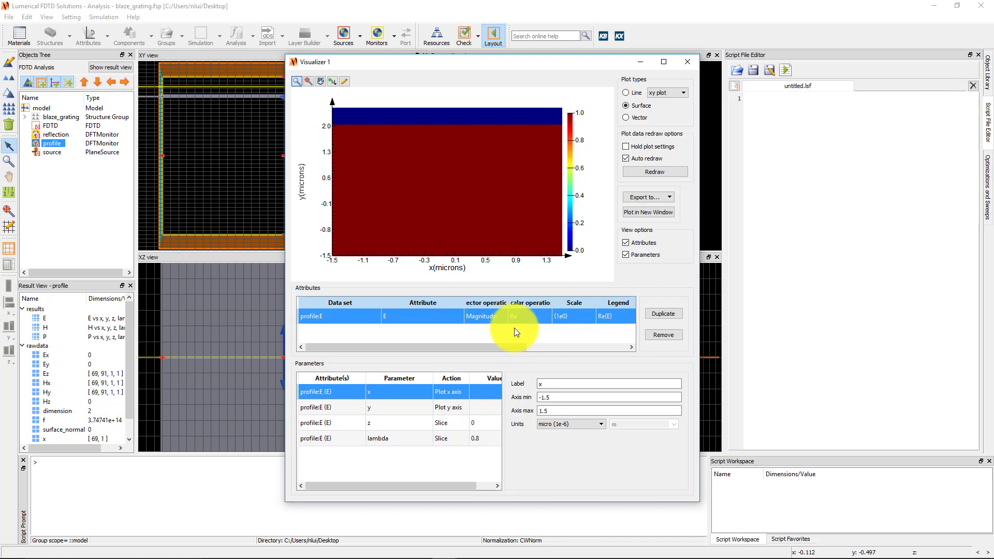
click(501, 319)
click(494, 328)
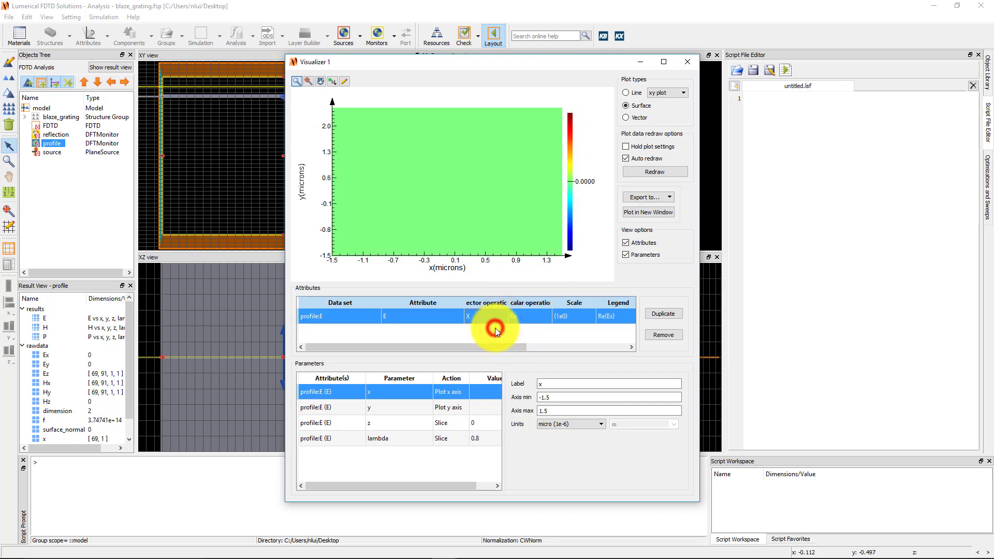
click(500, 316)
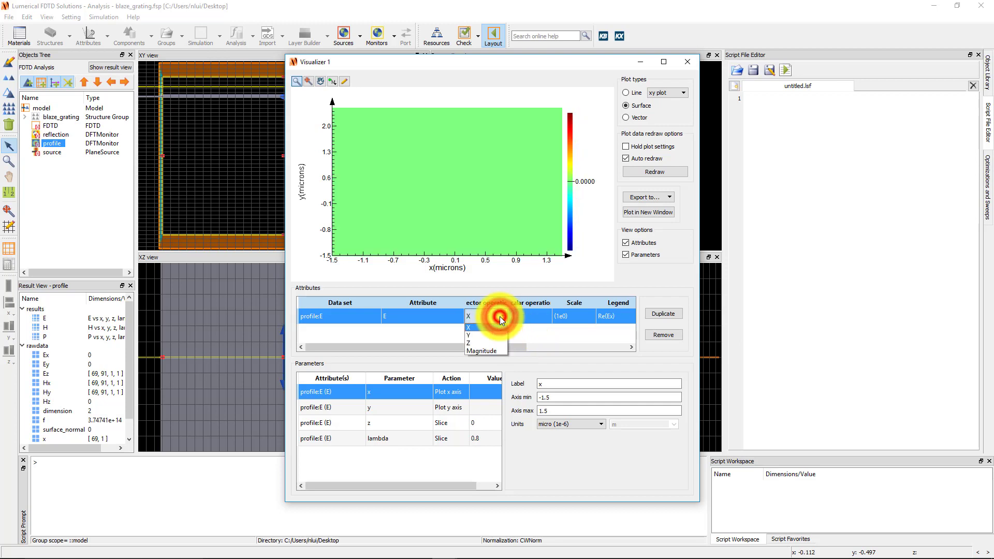
click(491, 336)
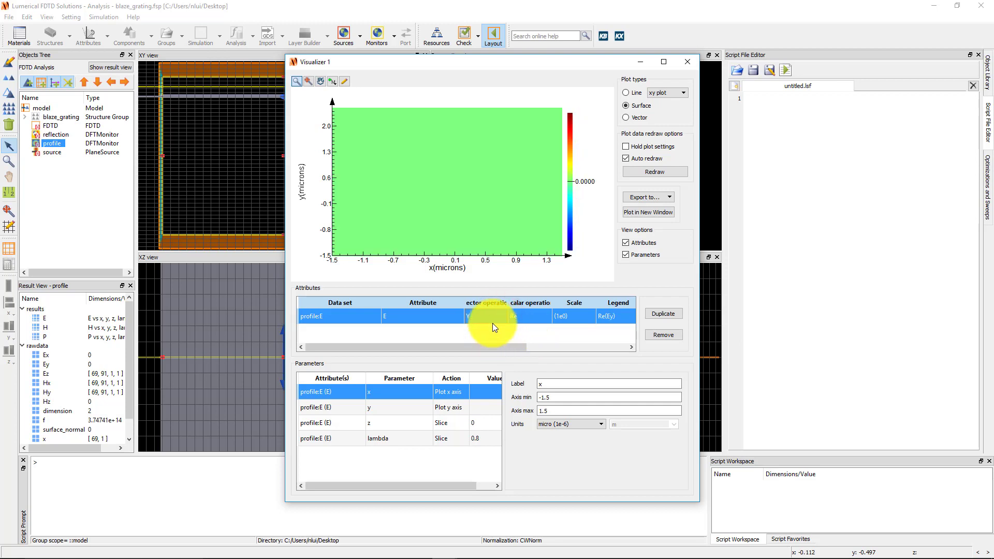
click(494, 315)
click(488, 345)
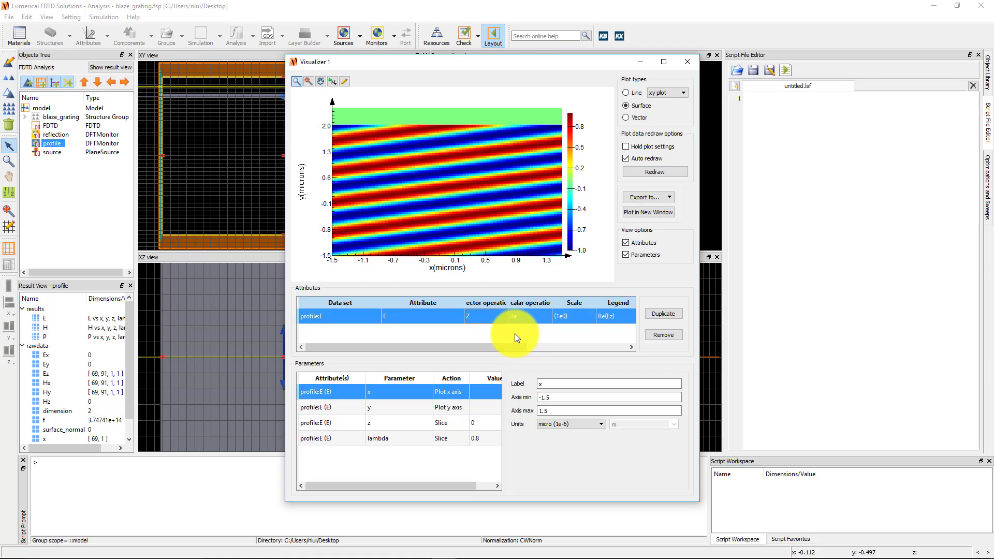
Replace the E plot with the profile monitor's Poynting vector P shown as a vector plot.
click(695, 62)
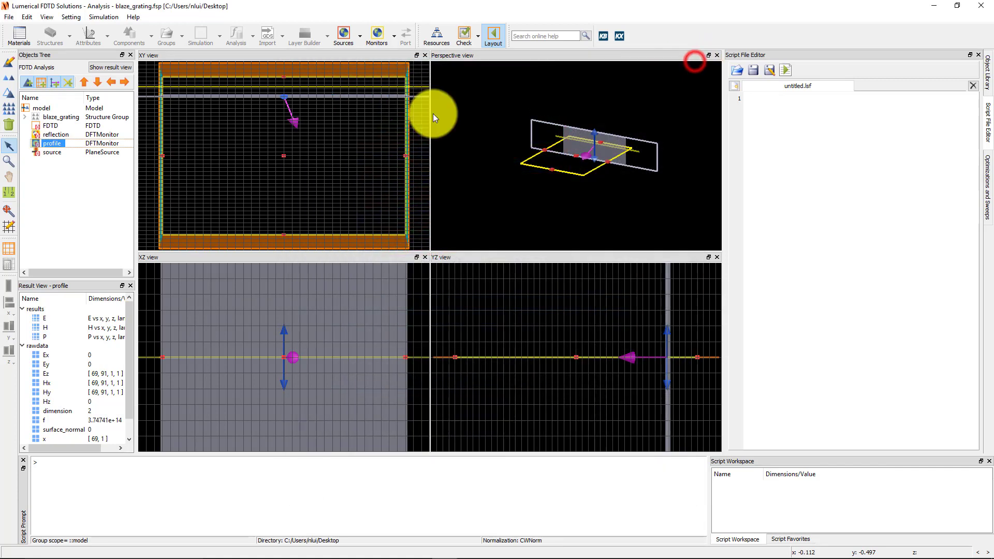
right_click(54, 143)
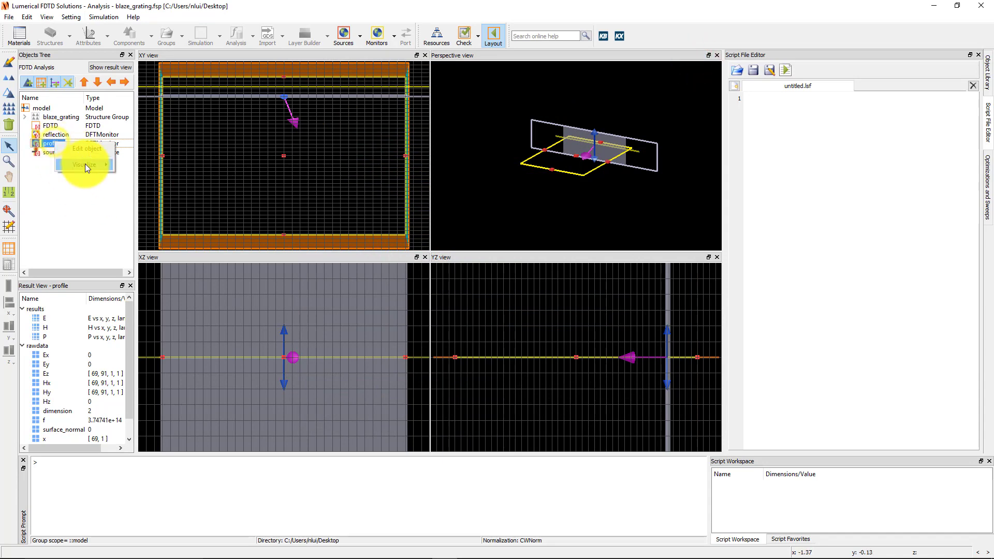
mouse_move(91, 165)
click(134, 187)
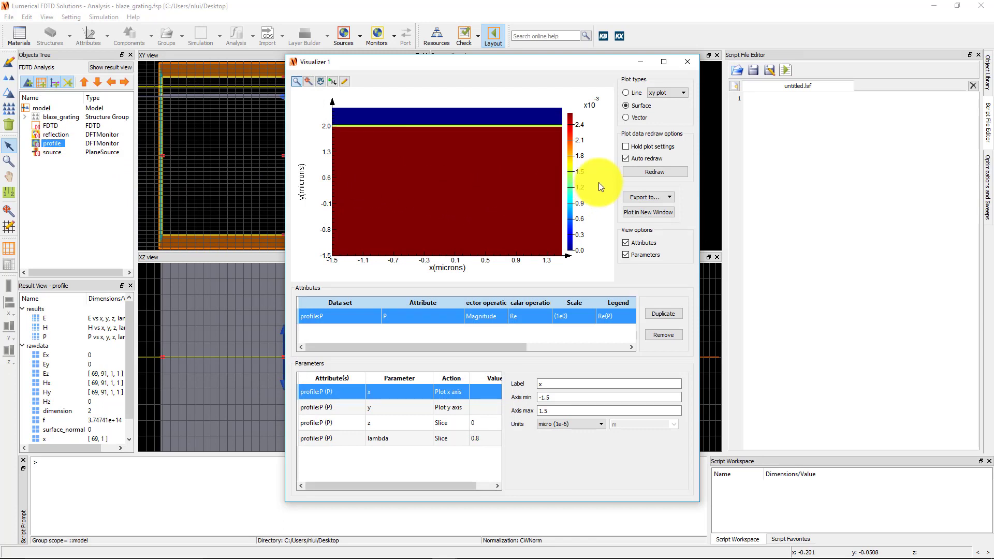
click(628, 118)
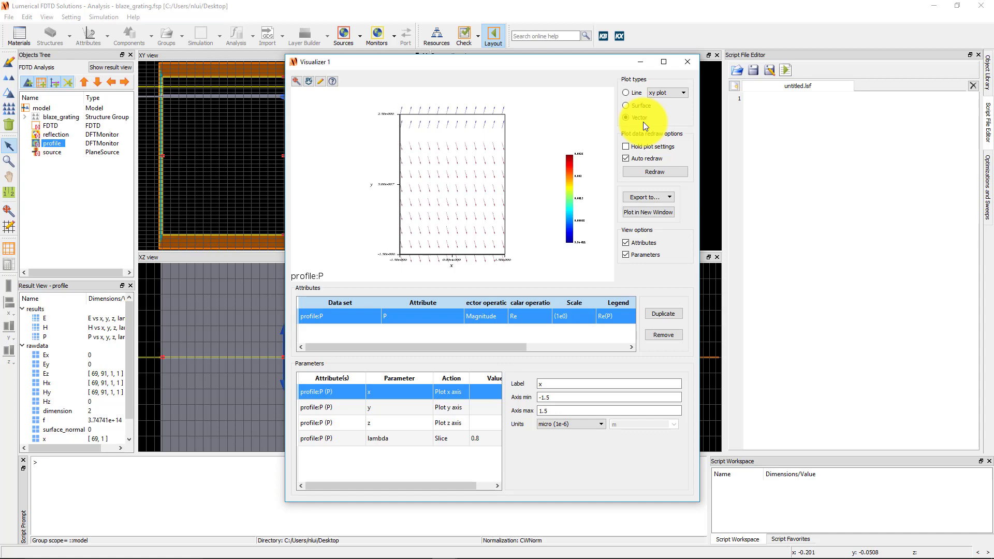
Return to layout mode, re-enable blaze_grating, and rerun the simulation.
click(689, 63)
click(496, 44)
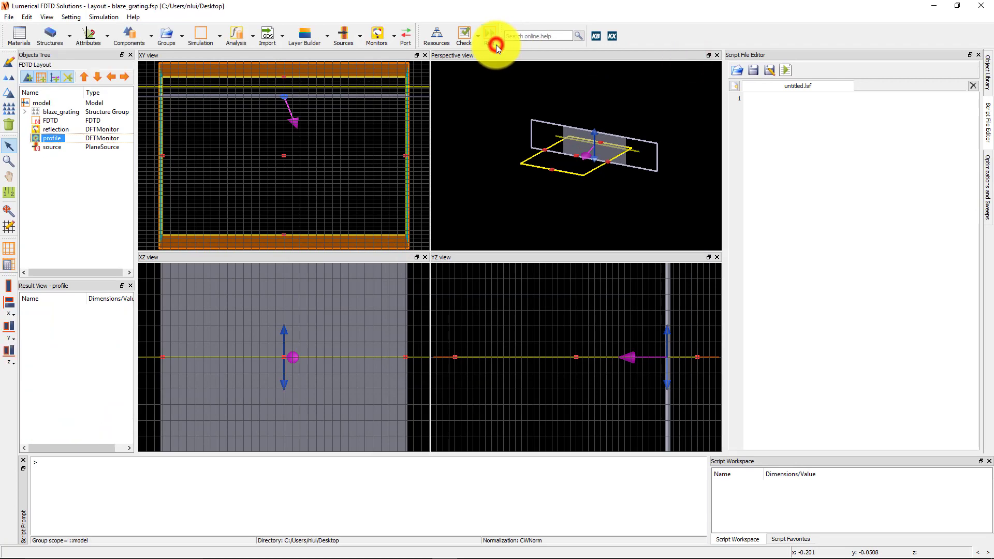
right_click(59, 110)
click(75, 128)
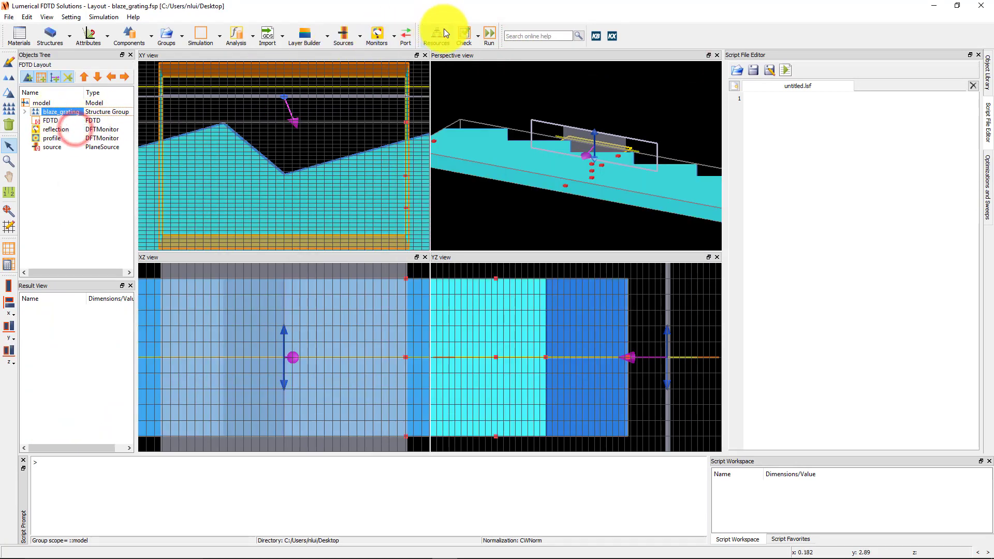
click(495, 32)
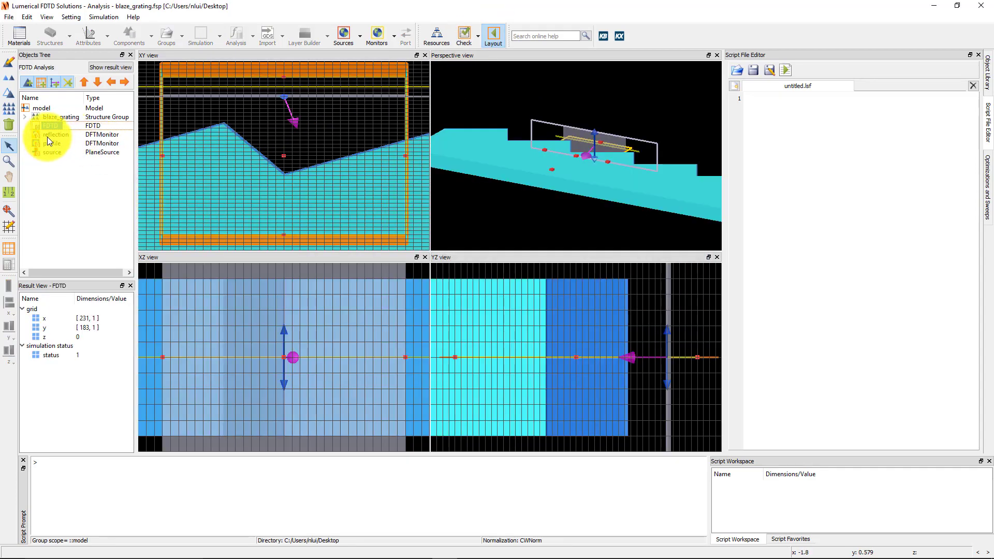
Plot the reflection monitor's transmission T, about 0.56 at 0.8 µm.
right_click(47, 134)
mouse_move(81, 160)
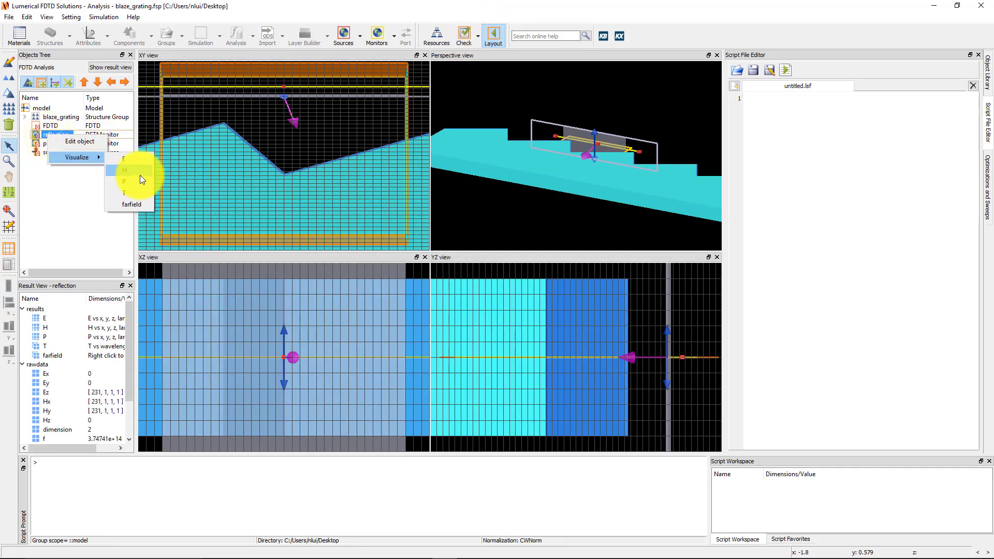
click(142, 192)
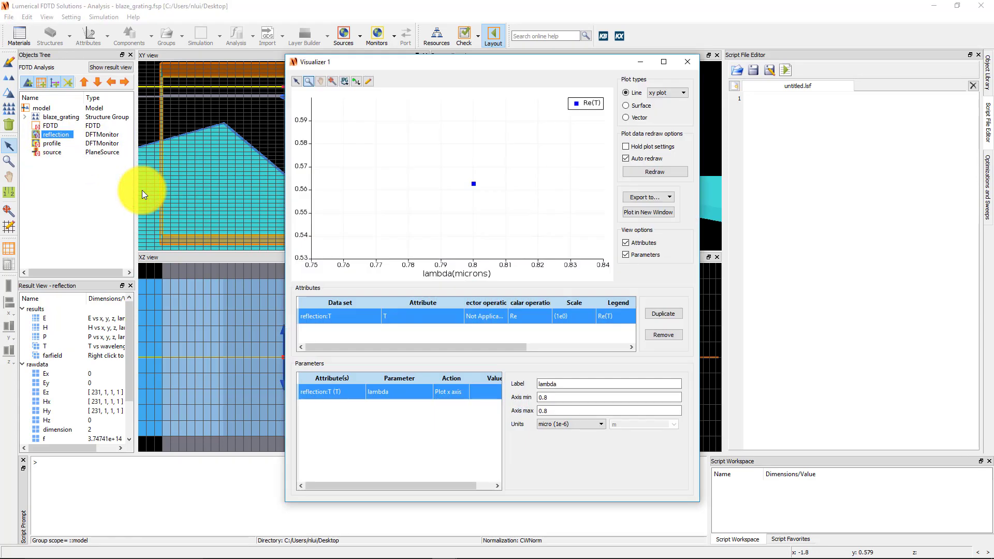